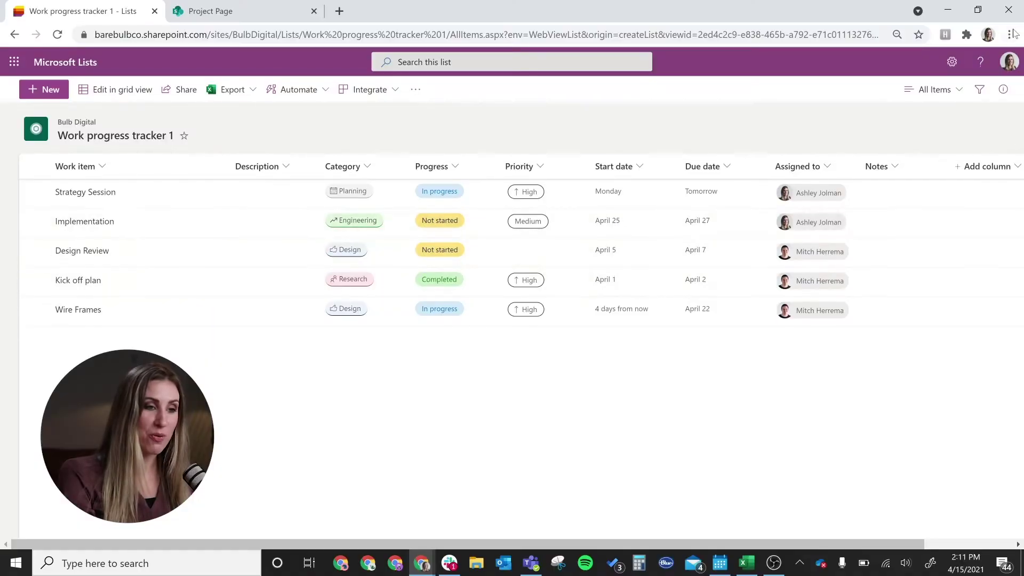
- Create the Calendar 3 view of the tracker, using Start date as start and Due date as end
{"action": "left_click", "coordinate": [933, 90]}
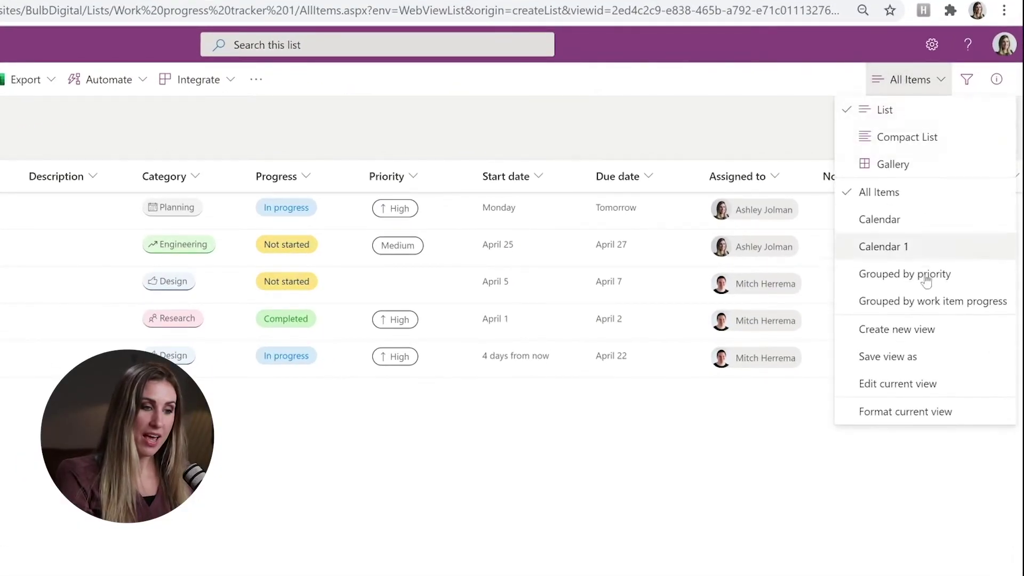
{"action": "left_click", "coordinate": [909, 330]}
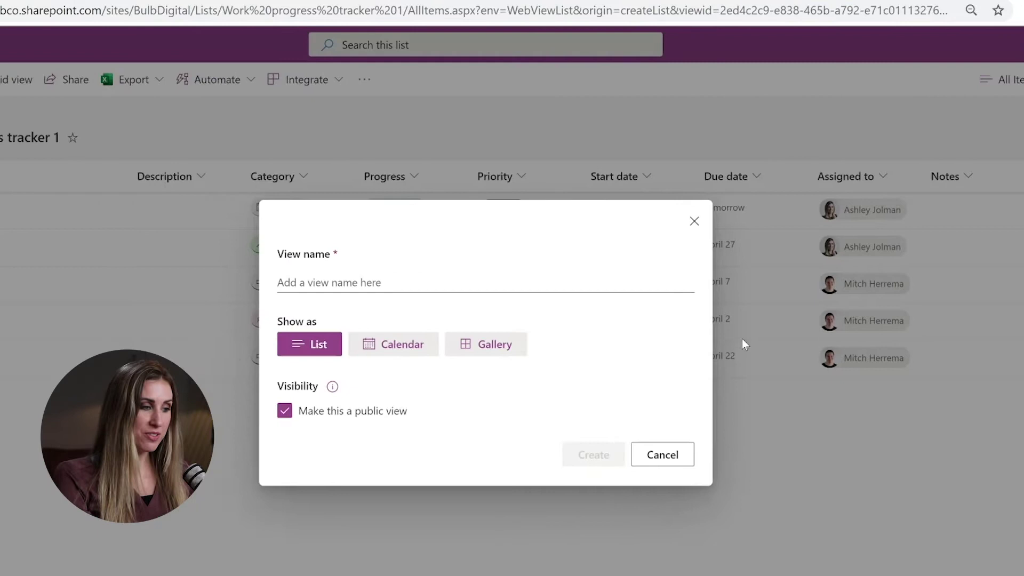
{"action": "left_click", "coordinate": [362, 282]}
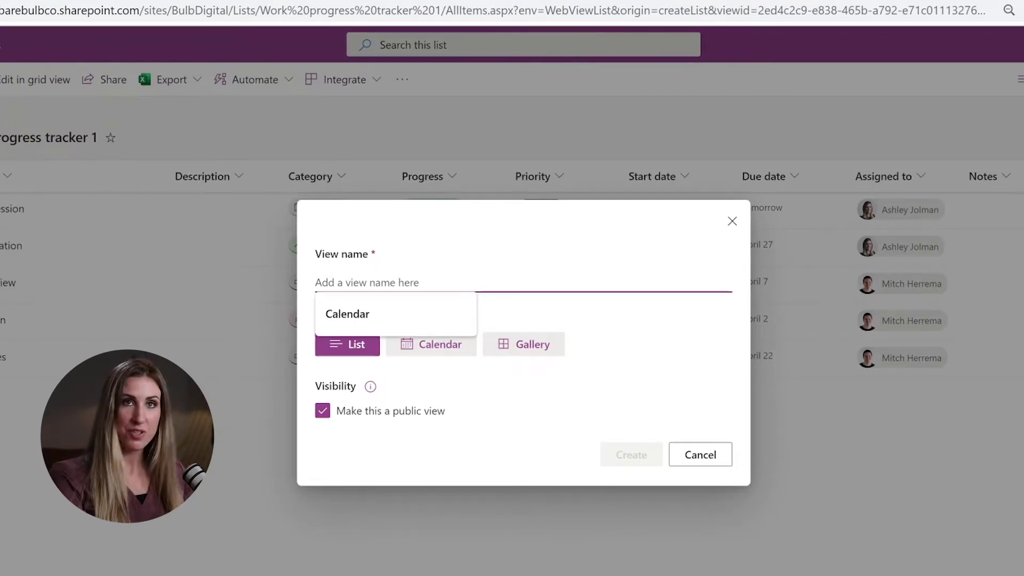
{"action": "left_click", "coordinate": [447, 352]}
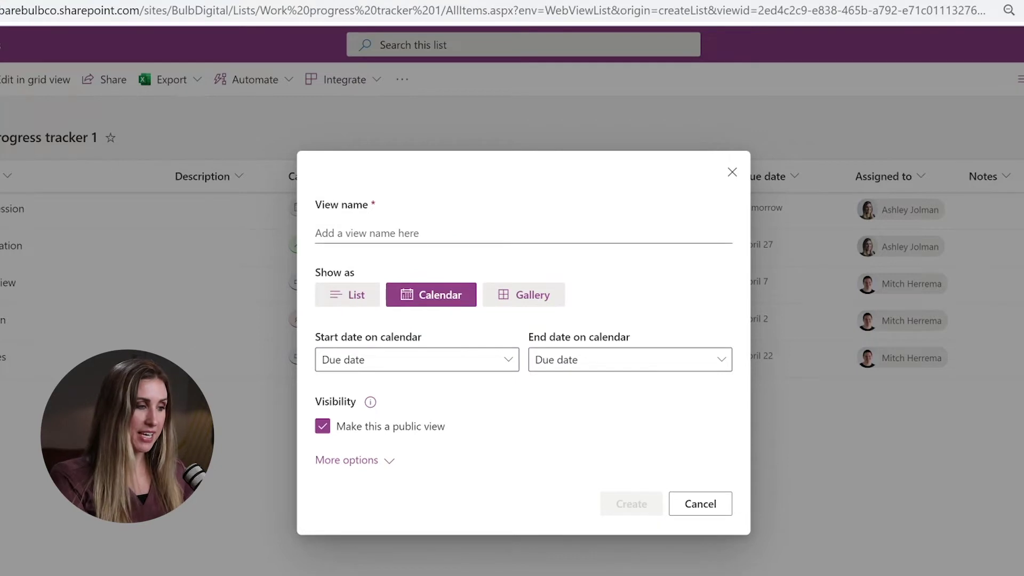
{"action": "left_click", "coordinate": [373, 233]}
{"action": "type", "text": "Calendar 3"}
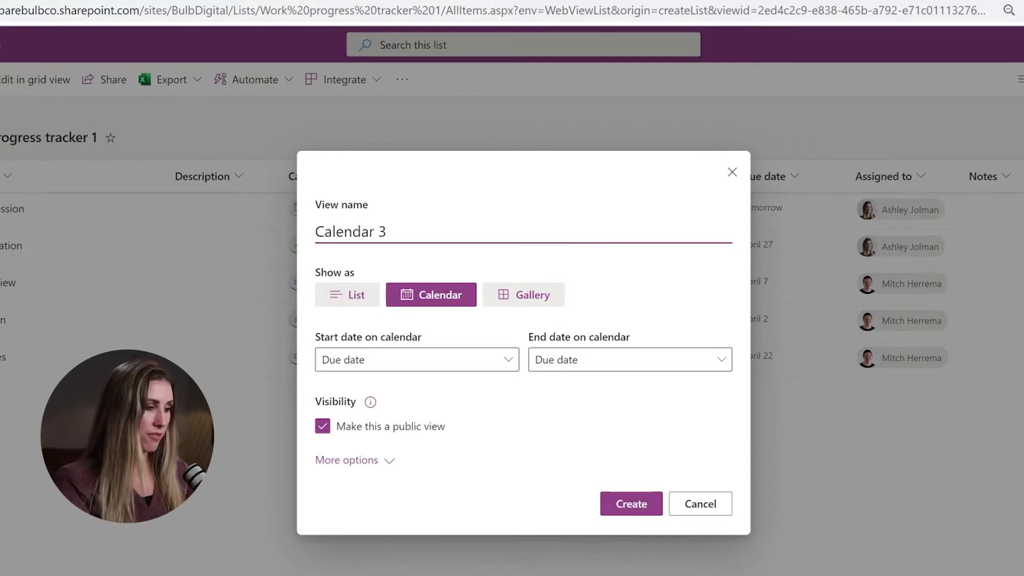
{"action": "left_click", "coordinate": [491, 360]}
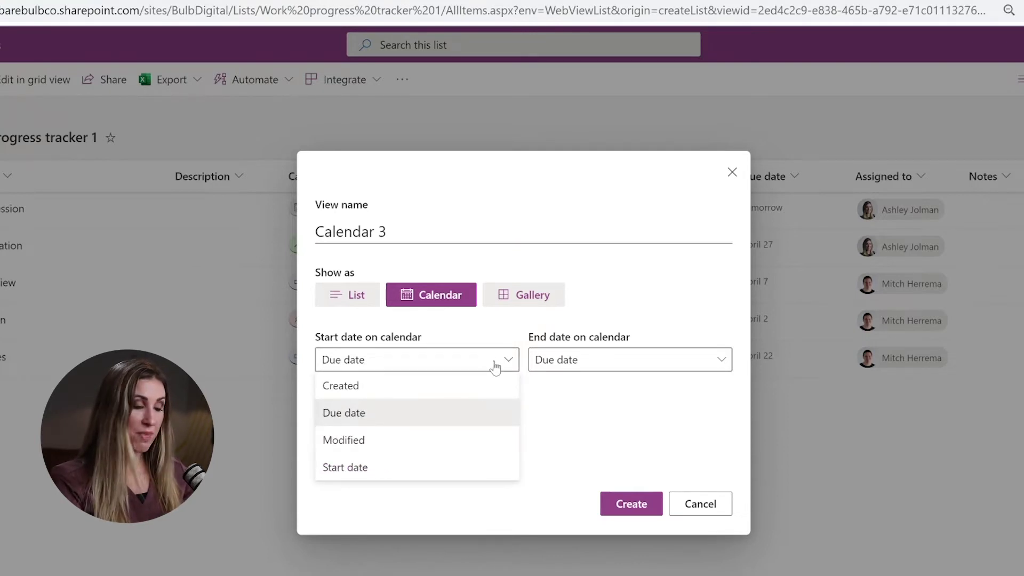
{"action": "left_click", "coordinate": [411, 466]}
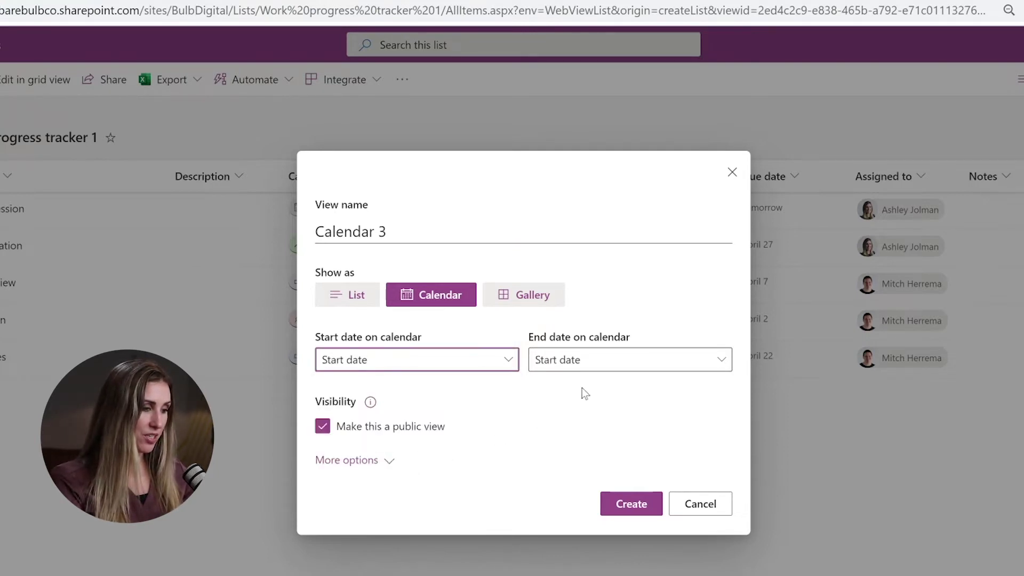
{"action": "left_click", "coordinate": [594, 361]}
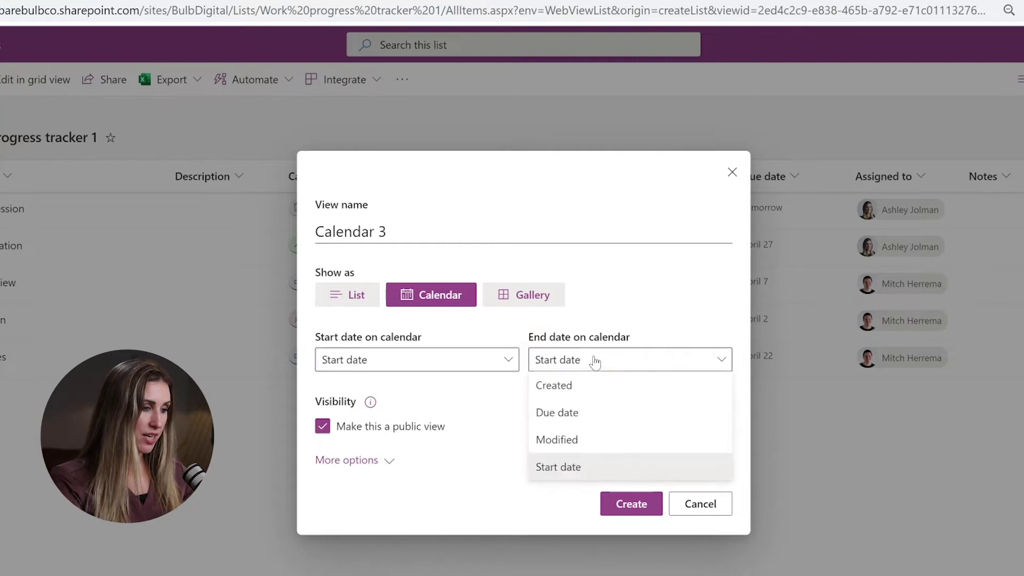
{"action": "left_click", "coordinate": [566, 418]}
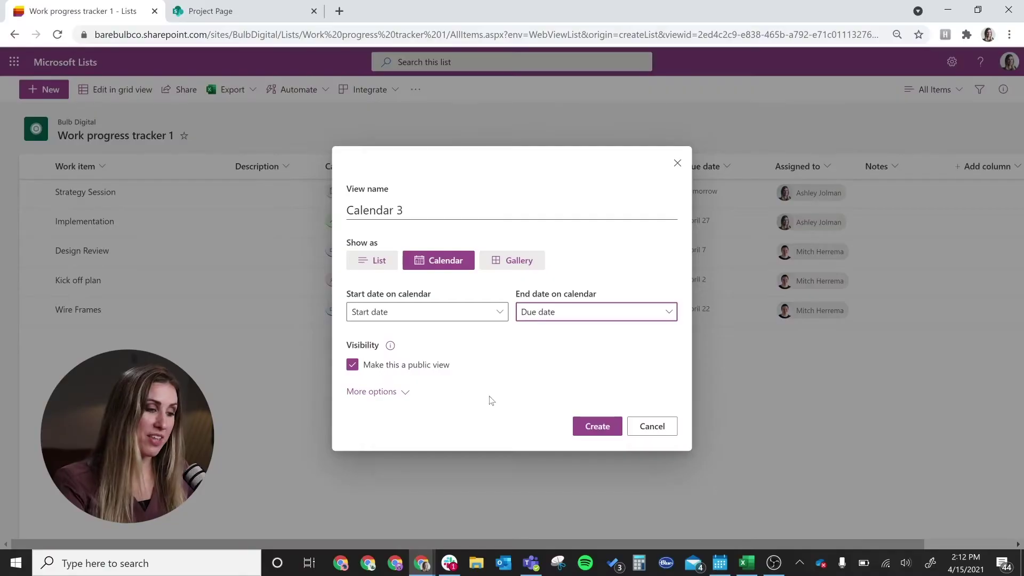
{"action": "left_click", "coordinate": [592, 426]}
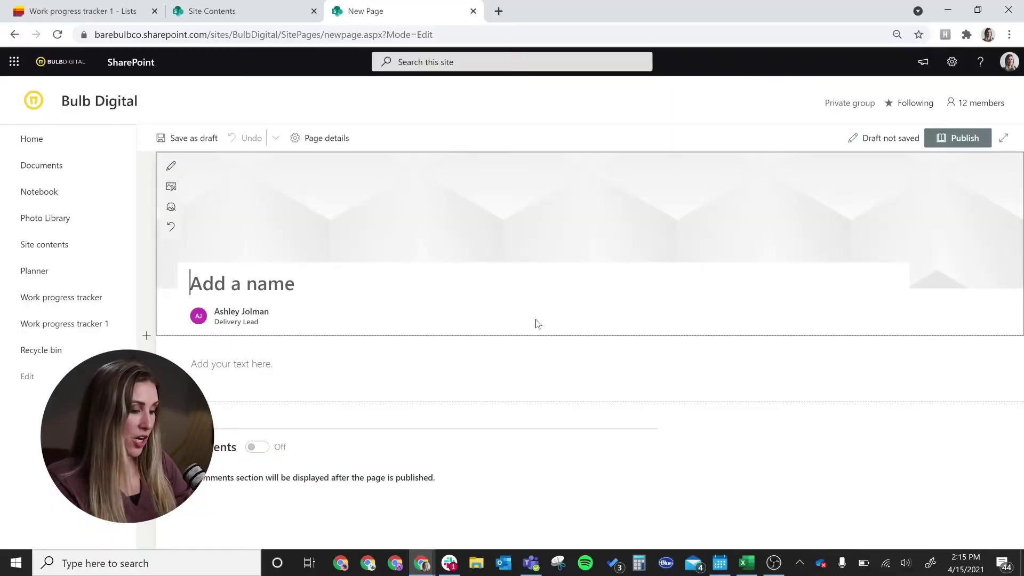
- Title the new page 'Project Page' and add an Embed web part found by searching 'em'
{"action": "type", "text": "Pro"}
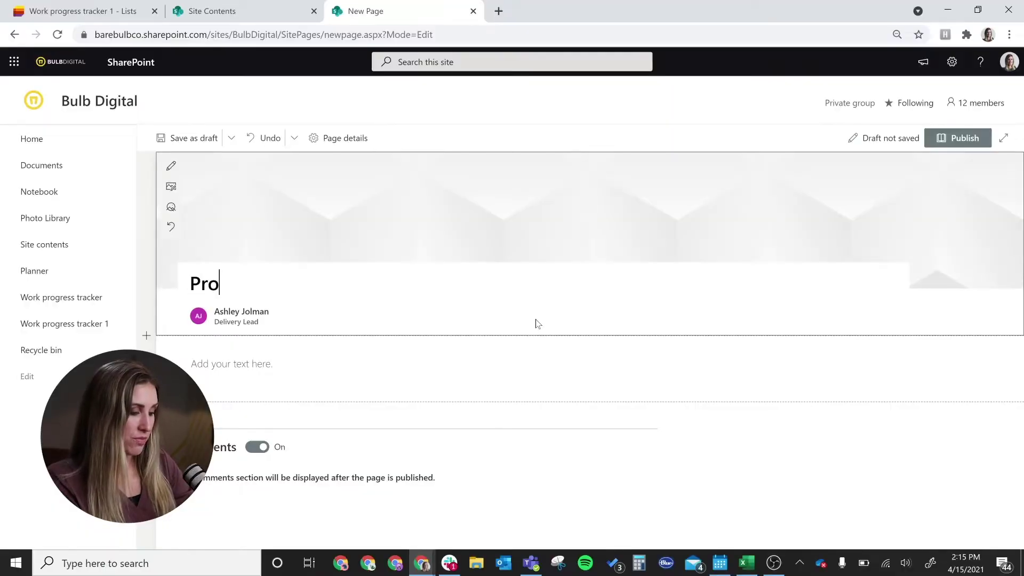
{"action": "type", "text": "ject Page"}
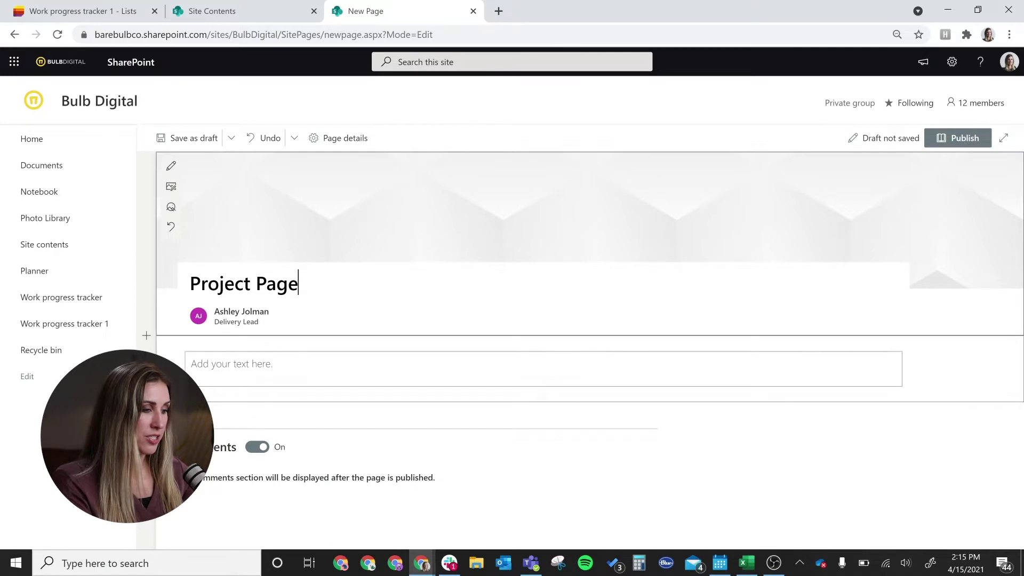
{"action": "left_click", "coordinate": [606, 399]}
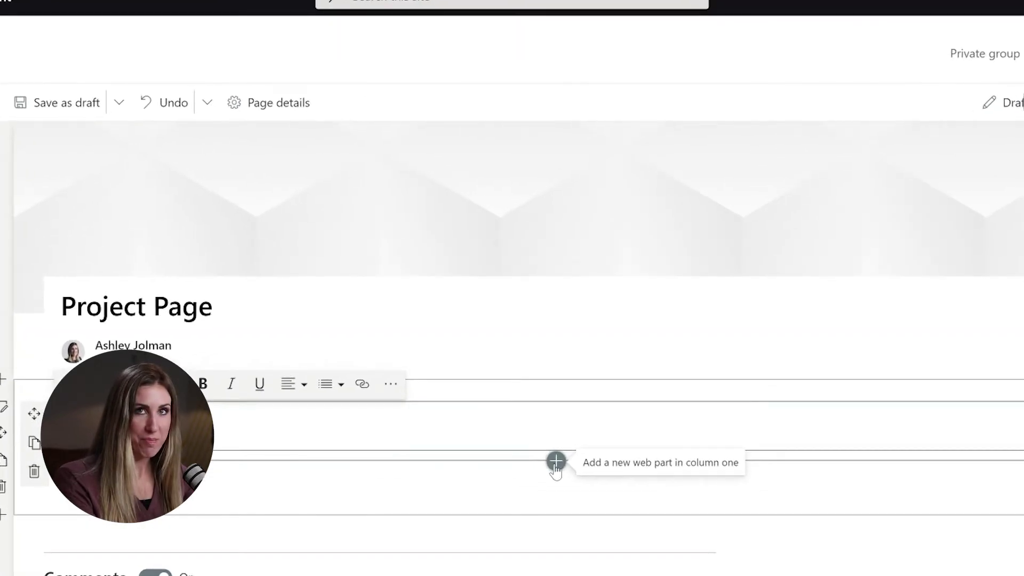
{"action": "left_click", "coordinate": [555, 461]}
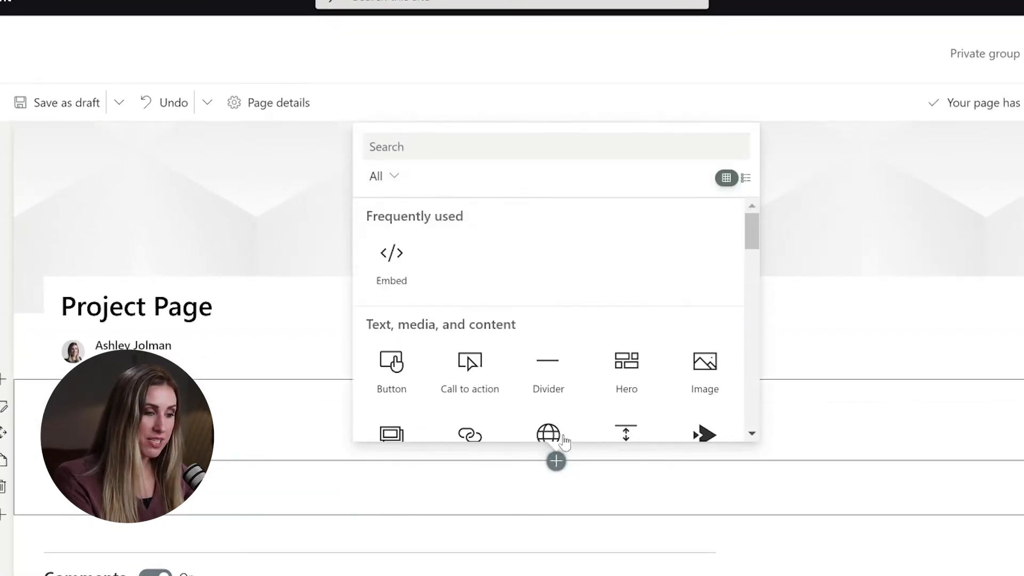
{"action": "scroll", "coordinate": [548, 393], "scroll_direction": "down", "scroll_amount": 3}
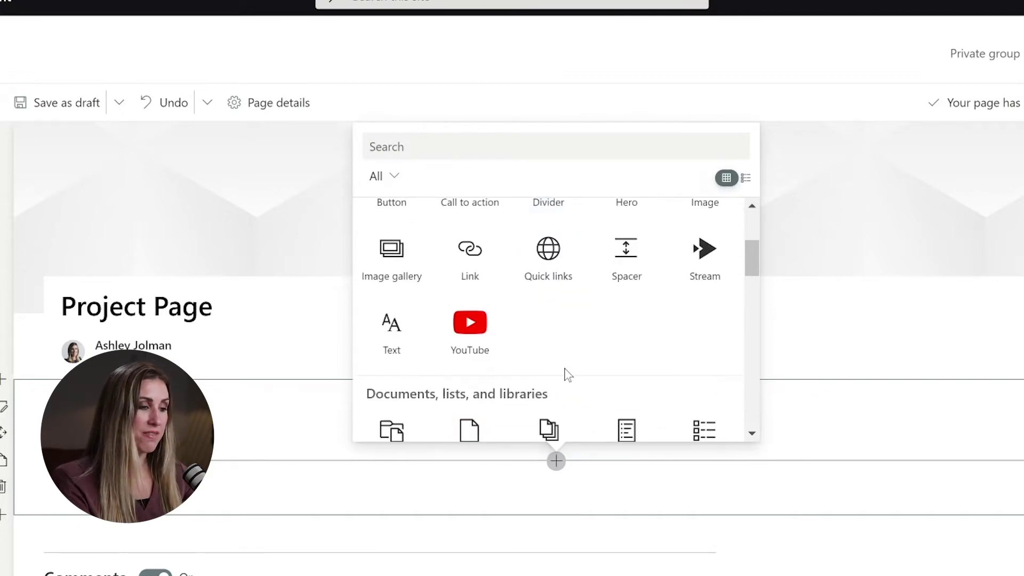
{"action": "scroll", "coordinate": [595, 306], "scroll_direction": "down", "scroll_amount": 3}
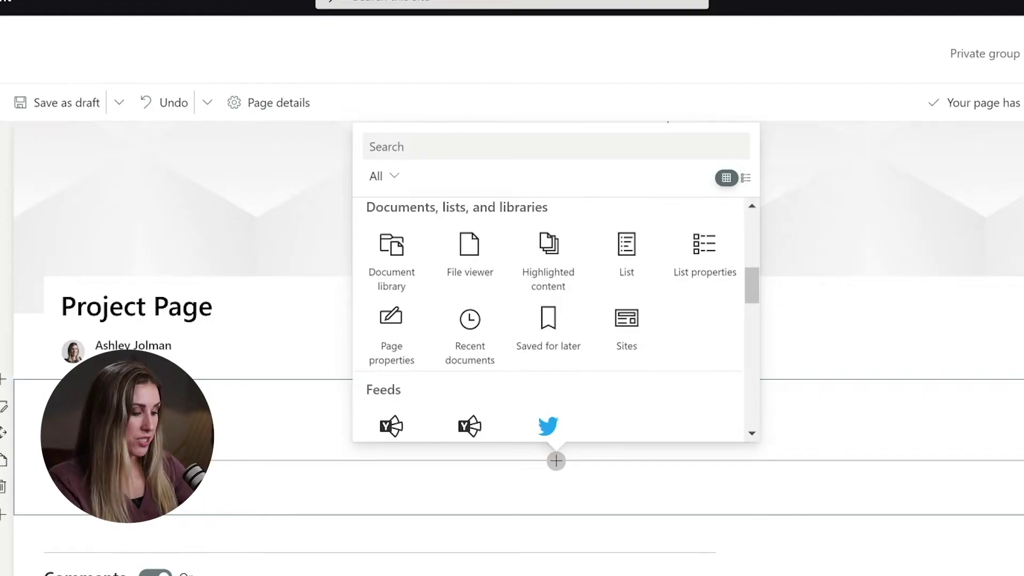
{"action": "type", "text": "em"}
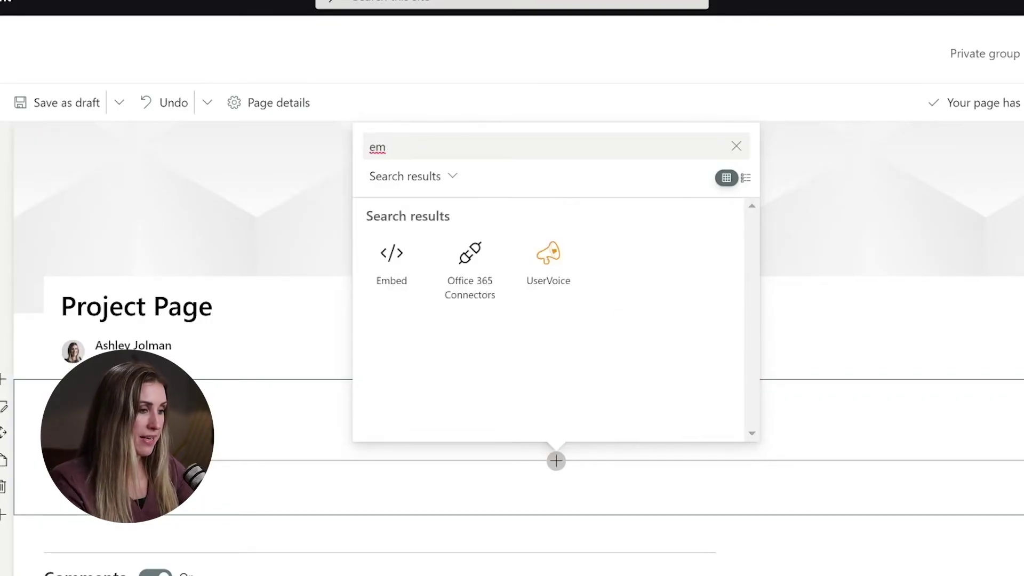
{"action": "left_click", "coordinate": [381, 268]}
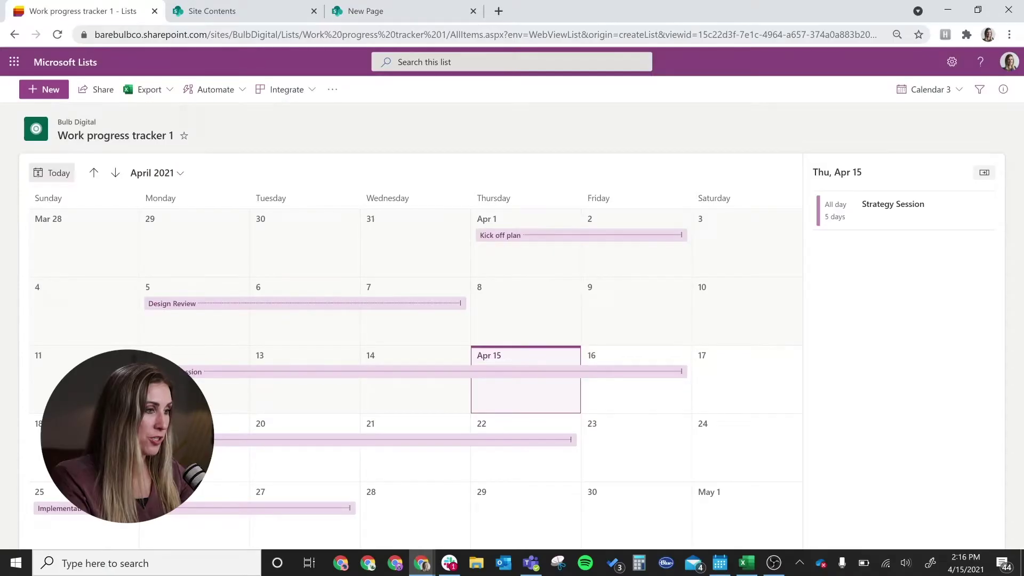
- Select the web address in the browser's address bar to copy it
{"action": "left_click", "coordinate": [175, 35]}
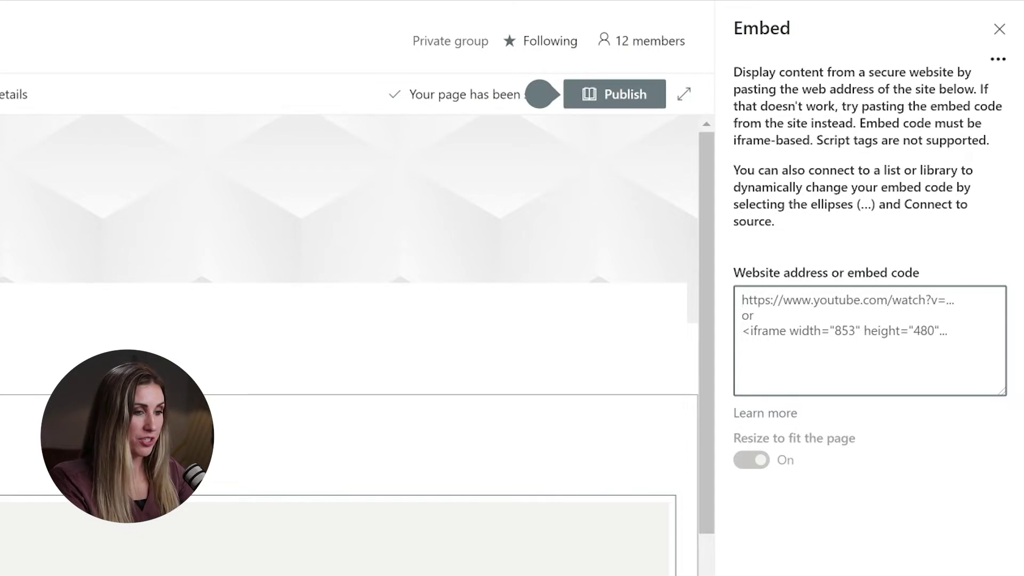
- Paste the iframe embed snippet into the Embed web part's code box
{"action": "type", "text": "<iframe src= [Your_View_URL] width=\"100%\" height=\"720\"></iframe>"}
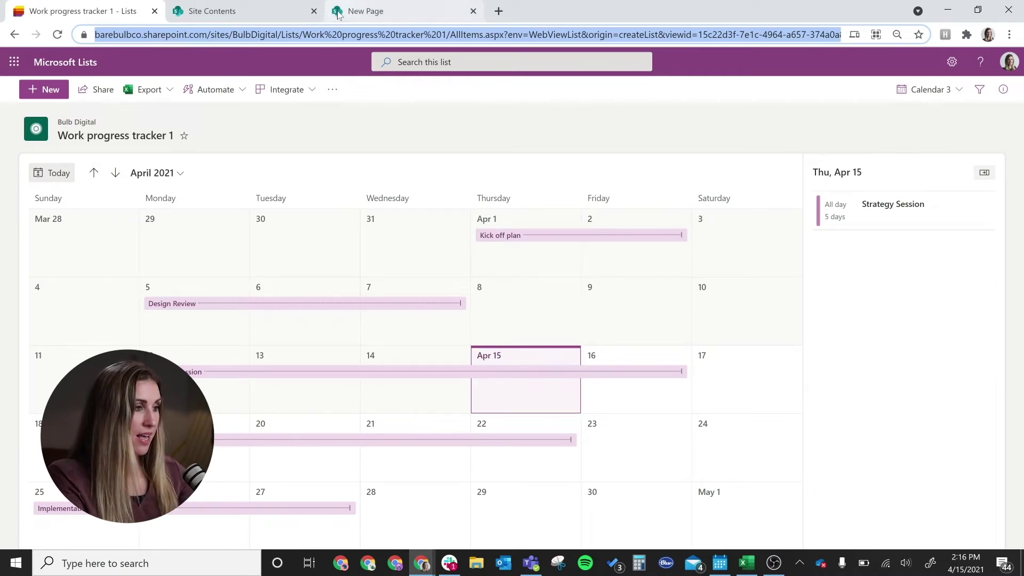
- Replace the [Your View URL] placeholder with the Calendar 3 view address and close the Embed pane
{"action": "left_click", "coordinate": [395, 15]}
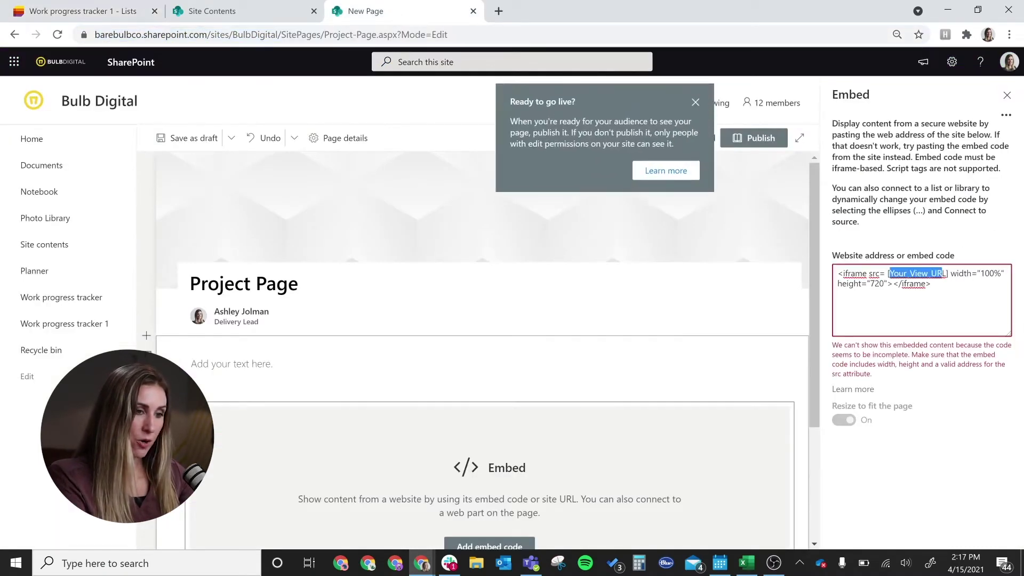
{"action": "left_click", "coordinate": [949, 273]}
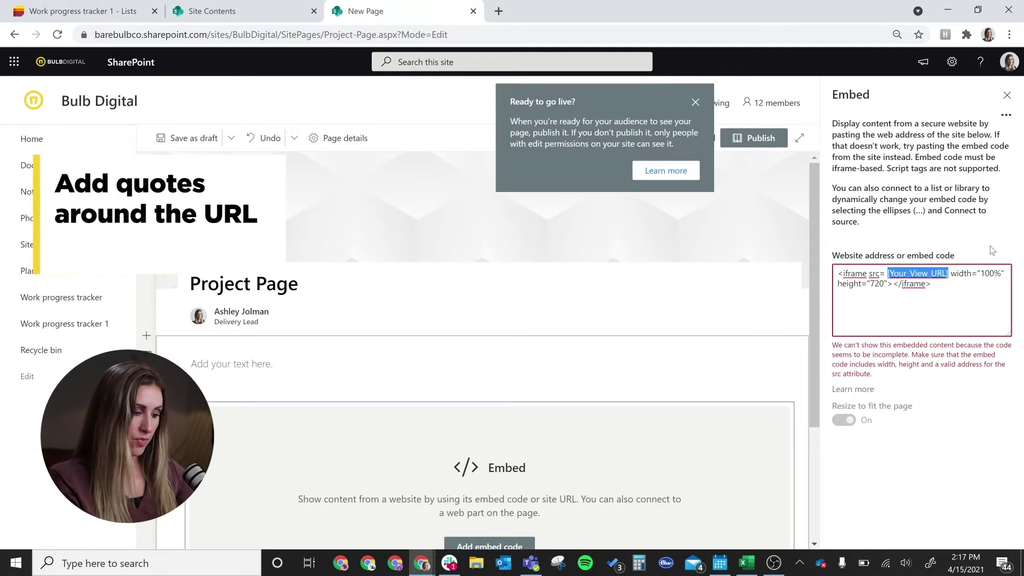
{"action": "type", "text": "https://barebulbco.sharepoint.com/sites/BulbDigital/Lists/Work%20progress%20tracker%201/AllItems.aspx?env=WebViewList&origin=createList&viewid=15c22d3f%2D7e1c%2D4964%2Da657%2D374a0a883b20&id=%2Fsites%2FBulbDigital%2FLists%2FWork%20progress%20tracker%201"}
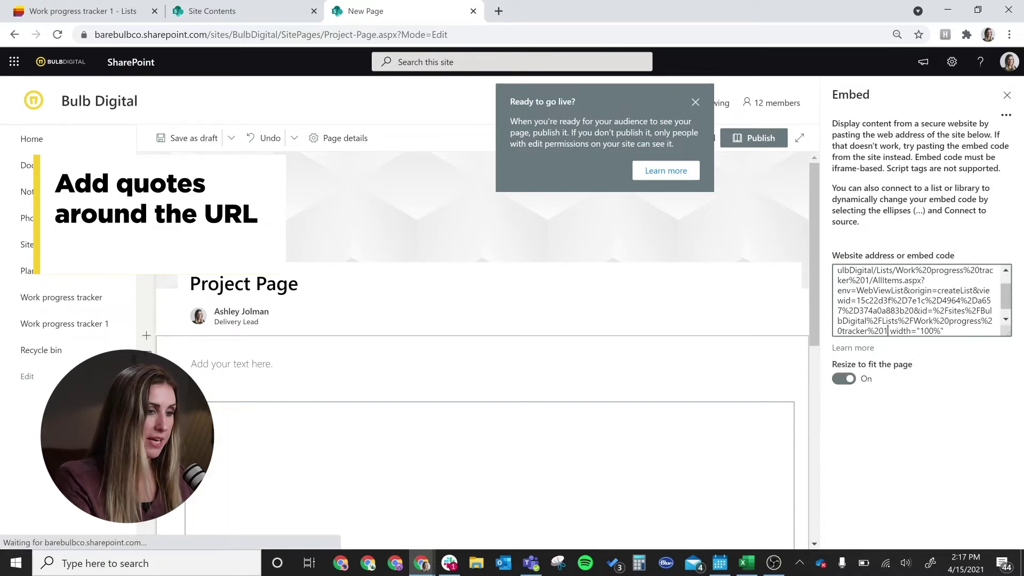
{"action": "scroll", "coordinate": [480, 346], "scroll_direction": "down", "scroll_amount": 2}
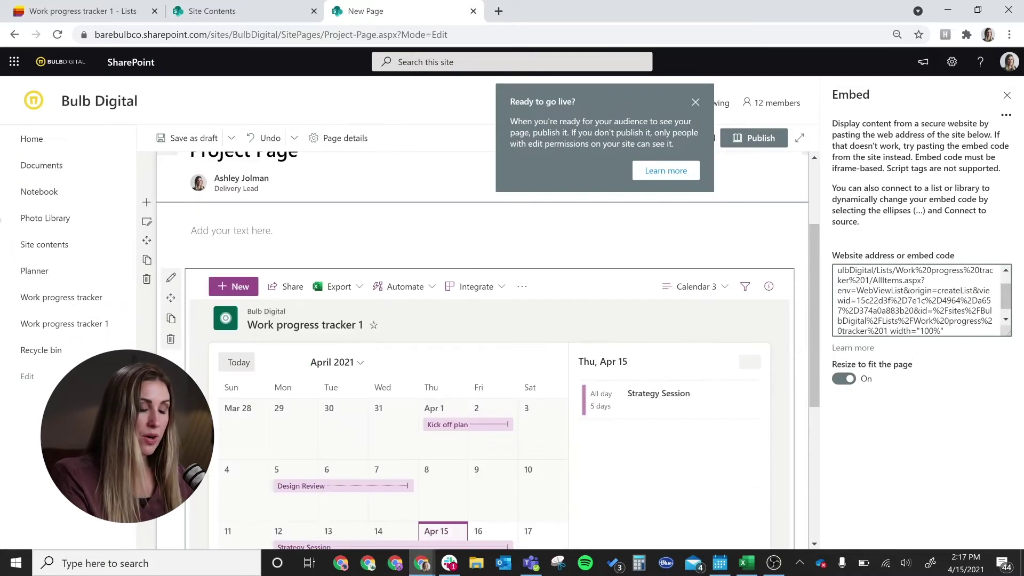
{"action": "left_click_drag", "start_coordinate": [1006, 300], "coordinate": [1006, 281]}
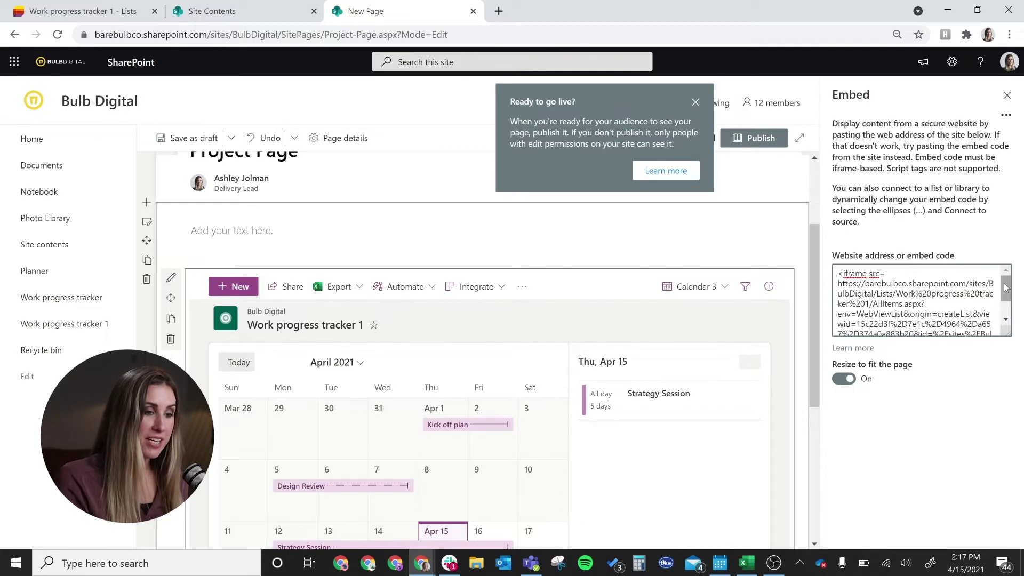
{"action": "left_click", "coordinate": [1007, 96]}
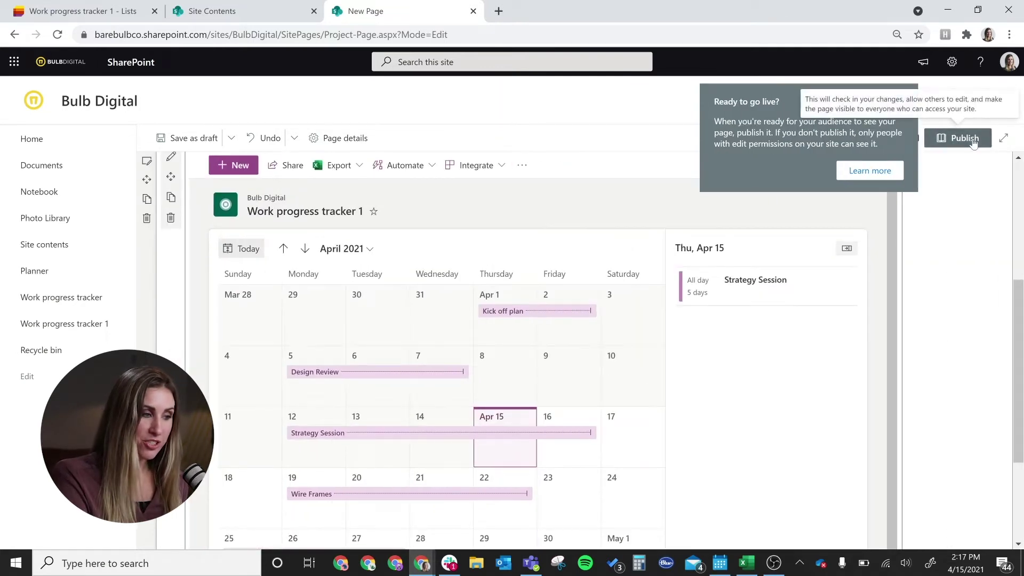
- Publish Project Page, dismiss the sharing suggestions and scroll to check the embedded calendar
{"action": "left_click", "coordinate": [972, 139]}
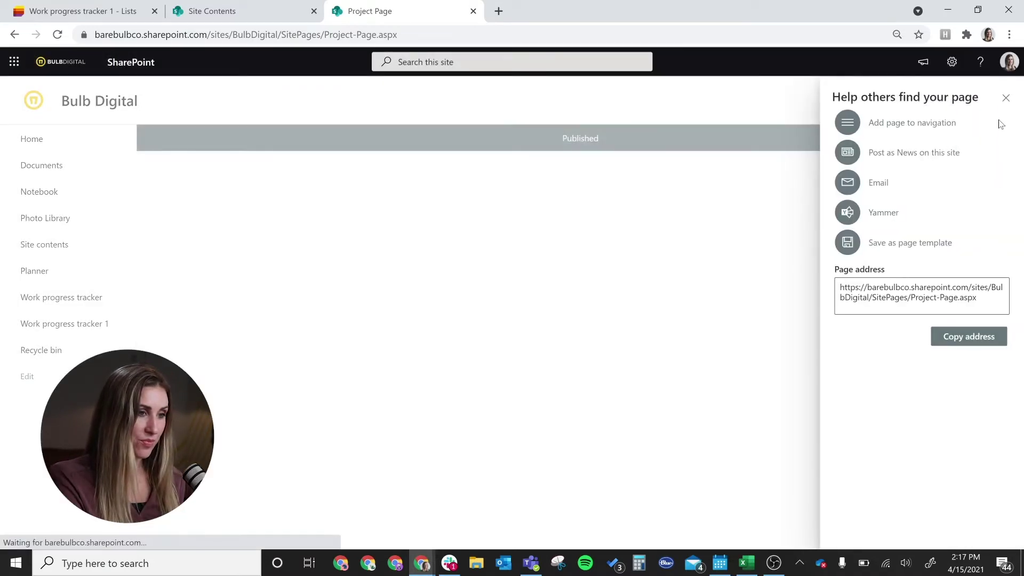
{"action": "left_click", "coordinate": [590, 177]}
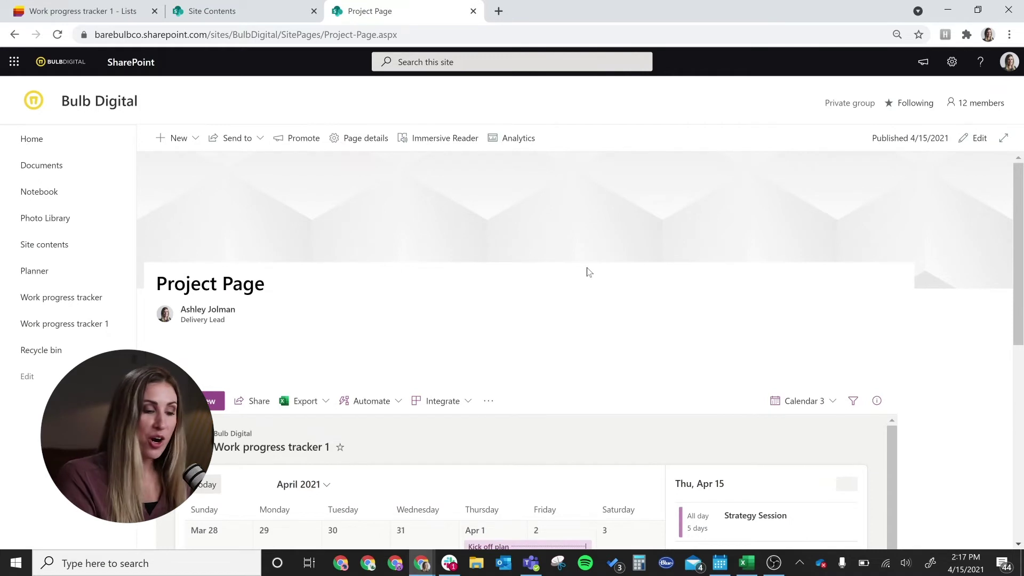
{"action": "scroll", "coordinate": [632, 377], "scroll_direction": "down", "scroll_amount": 3}
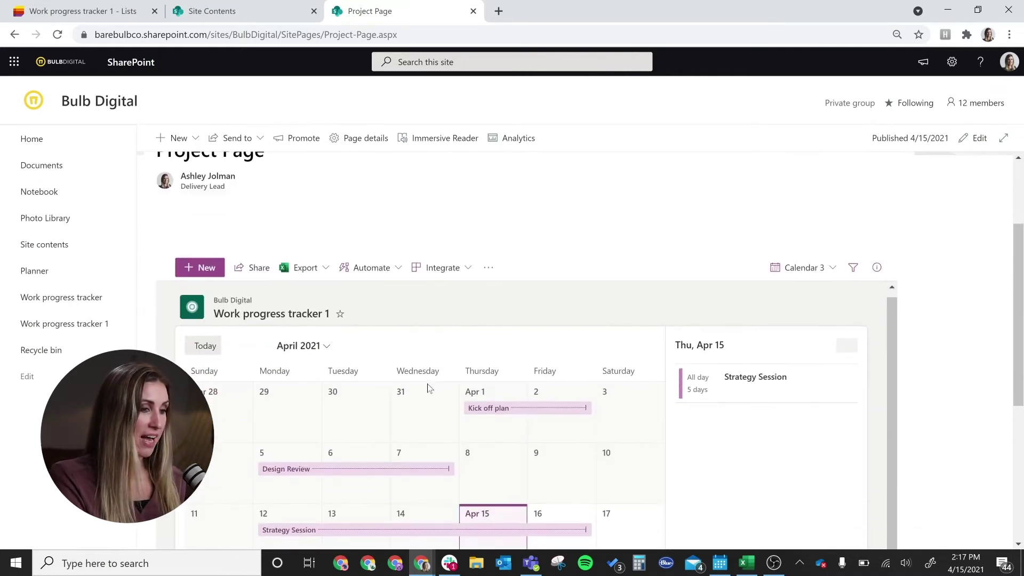